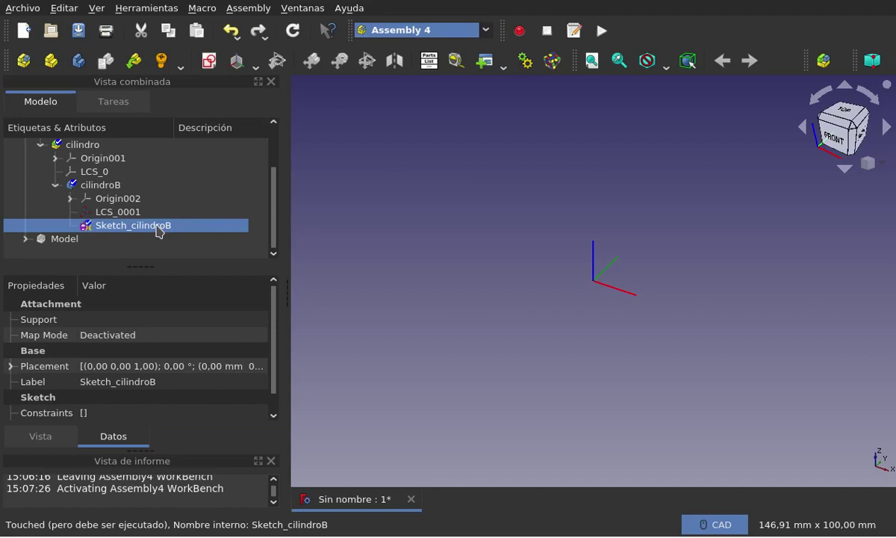
- Open and close the empty Sketch_cilindroB, then delete it with Borrar
double_click(158, 231)
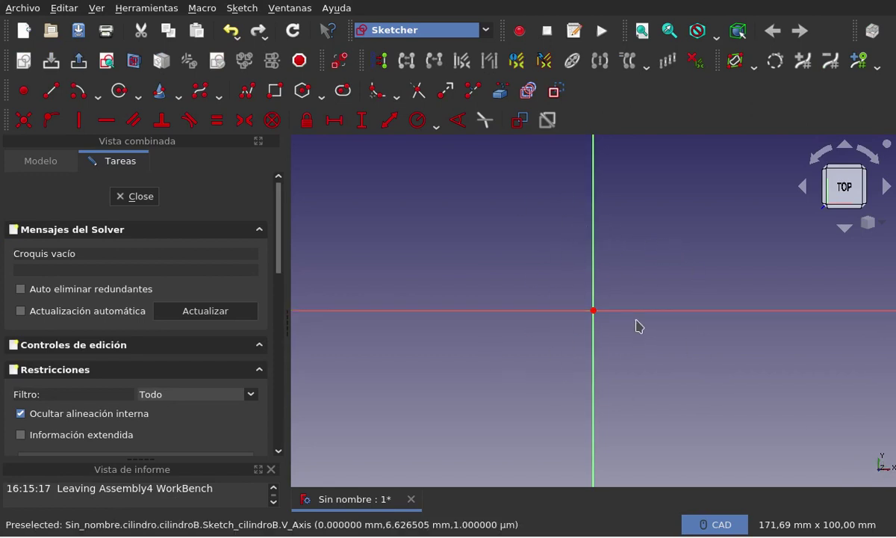
left_click(142, 197)
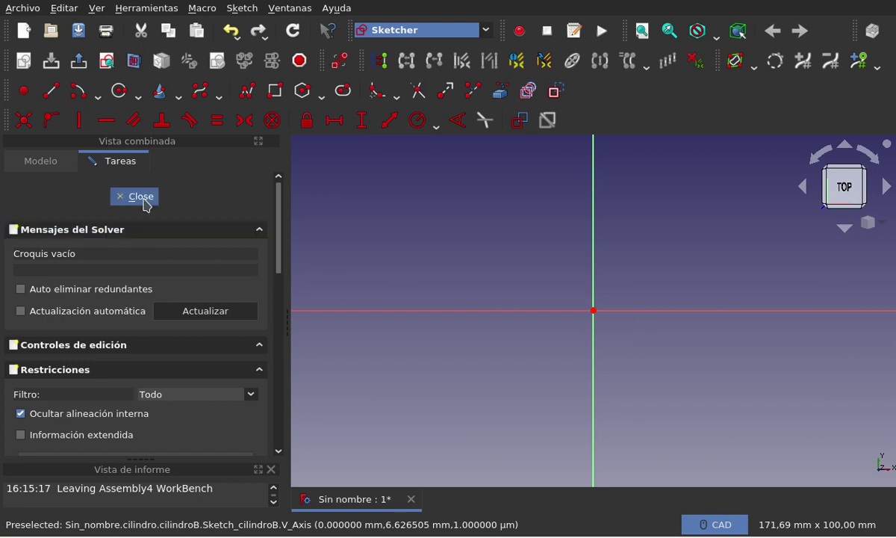
right_click(133, 247)
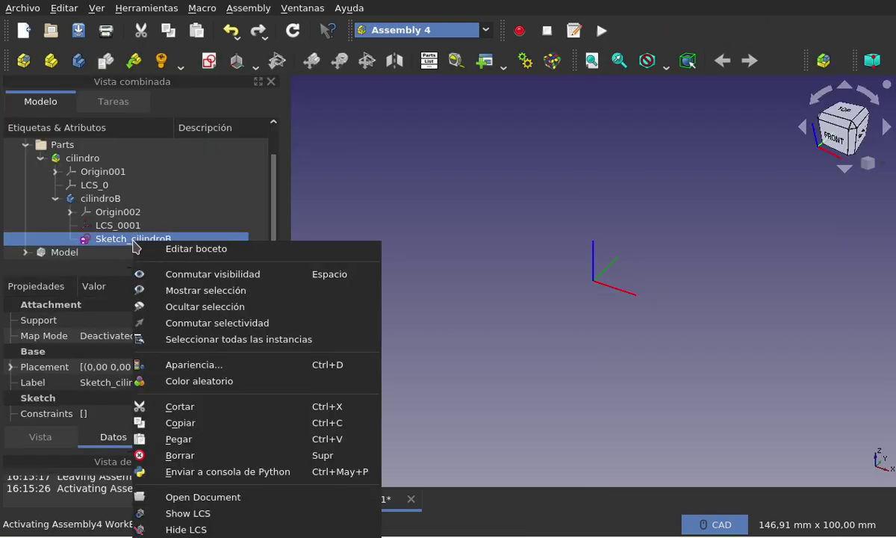
left_click(218, 456)
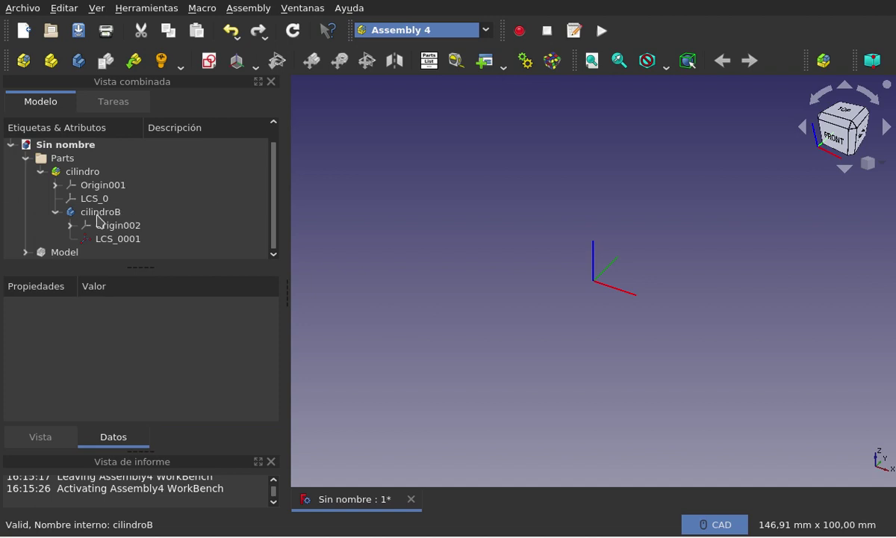
- Show Origin002's XY, XZ and YZ planes and axes, then reselect cilindroB
left_click(100, 217)
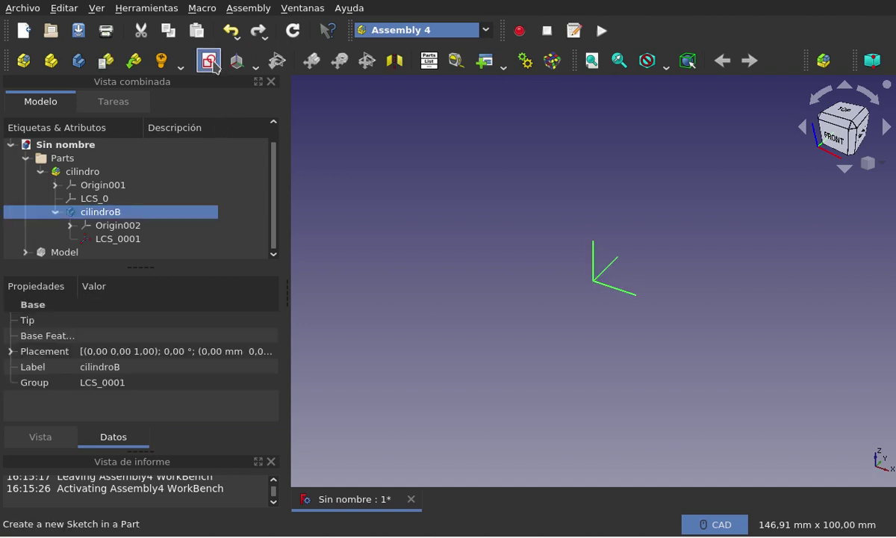
left_click(131, 242)
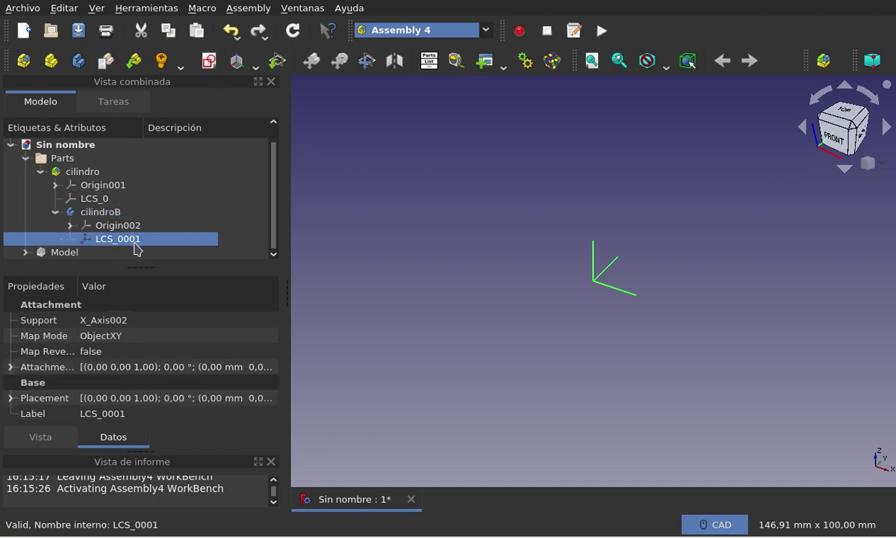
left_click(135, 226)
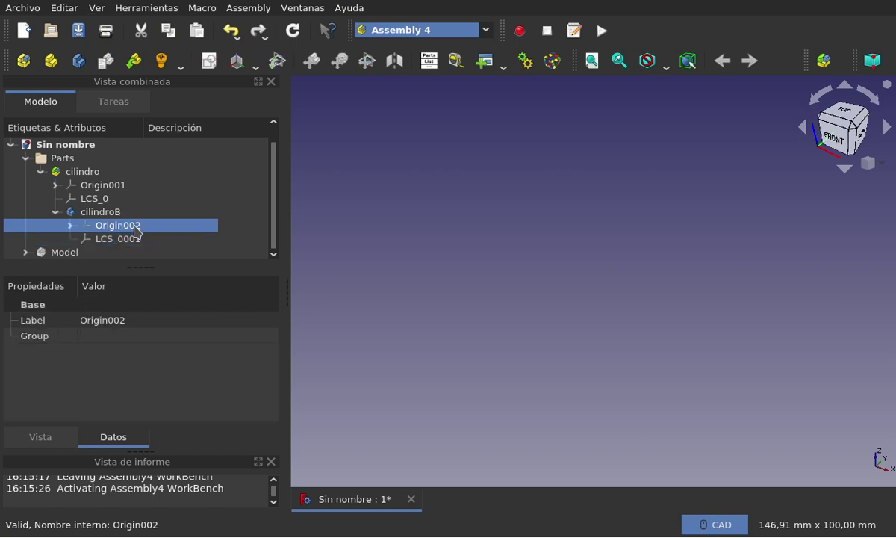
key("space")
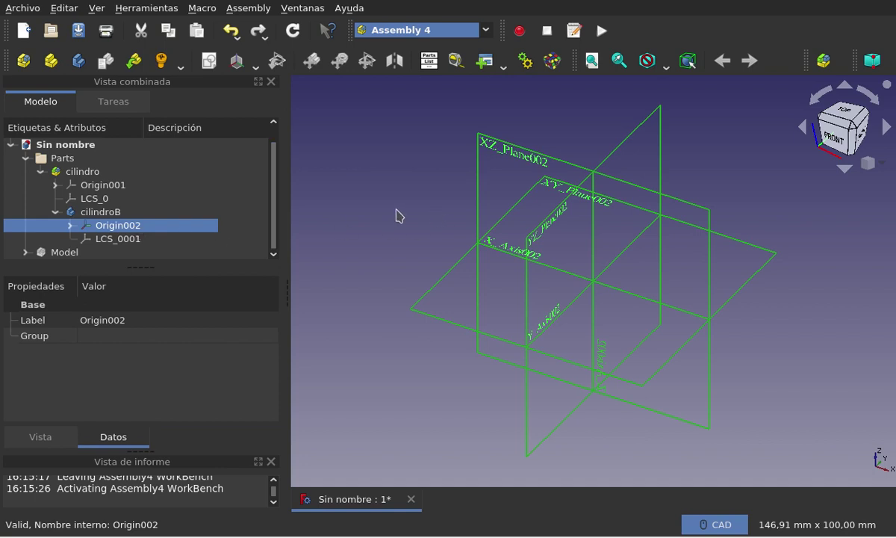
left_click(396, 216)
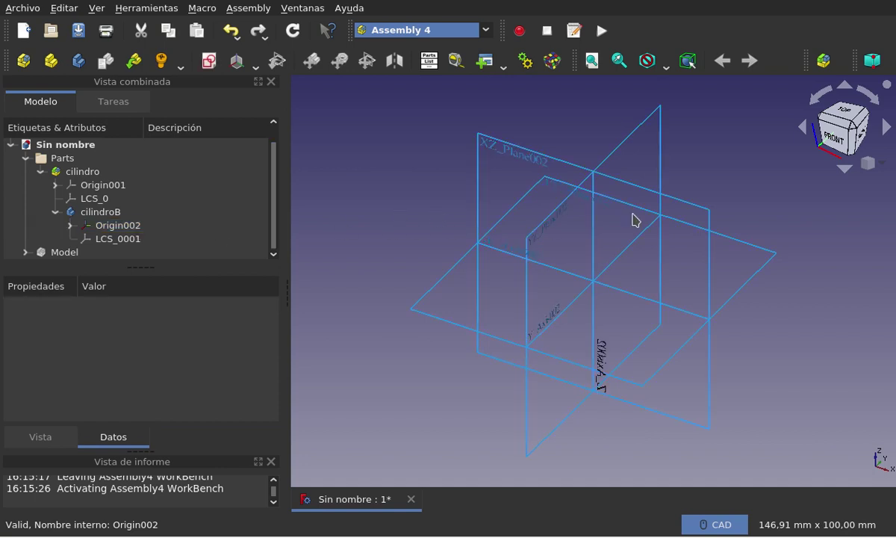
left_click(115, 212)
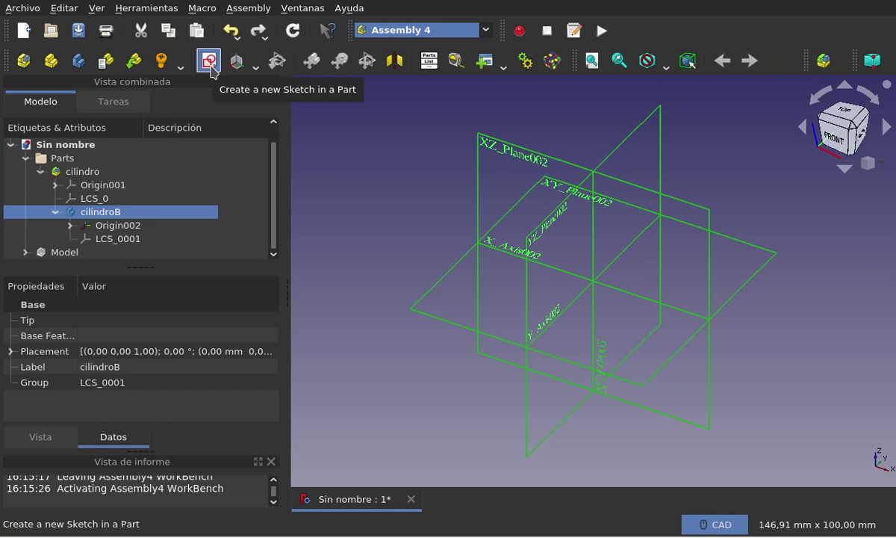
- Create a new sketch in cilindroB named Sketch_cilindroB
left_click(211, 67)
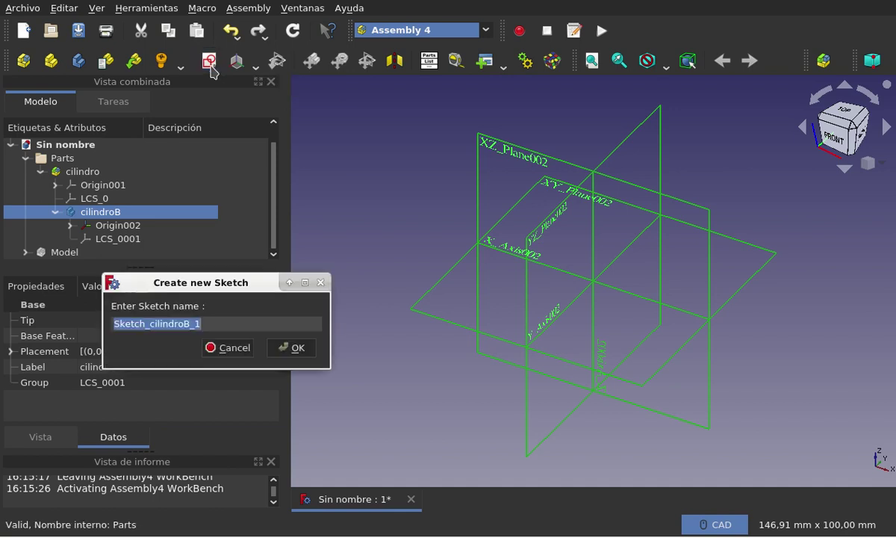
left_click(240, 325)
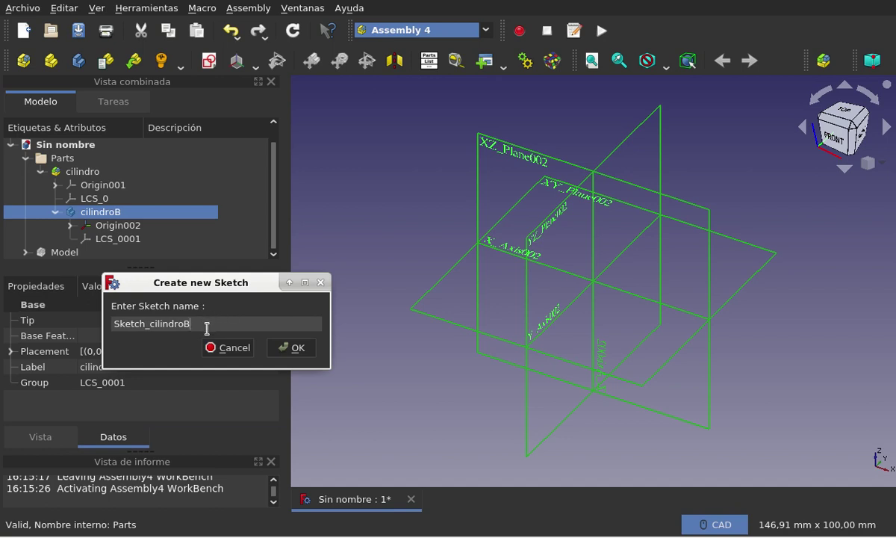
left_click(280, 353)
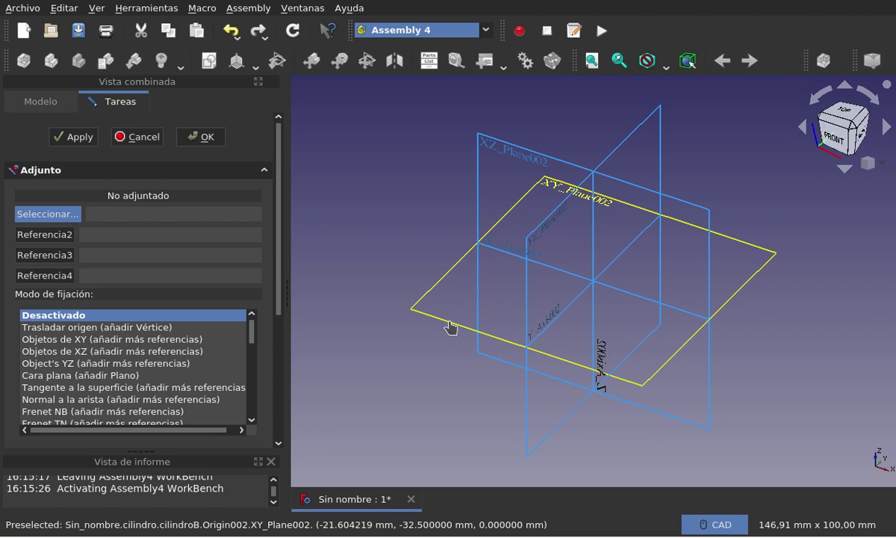
- Attach the sketch to XY_Plane002 in 'Cara plana' flat-face mode and confirm
left_click(449, 323)
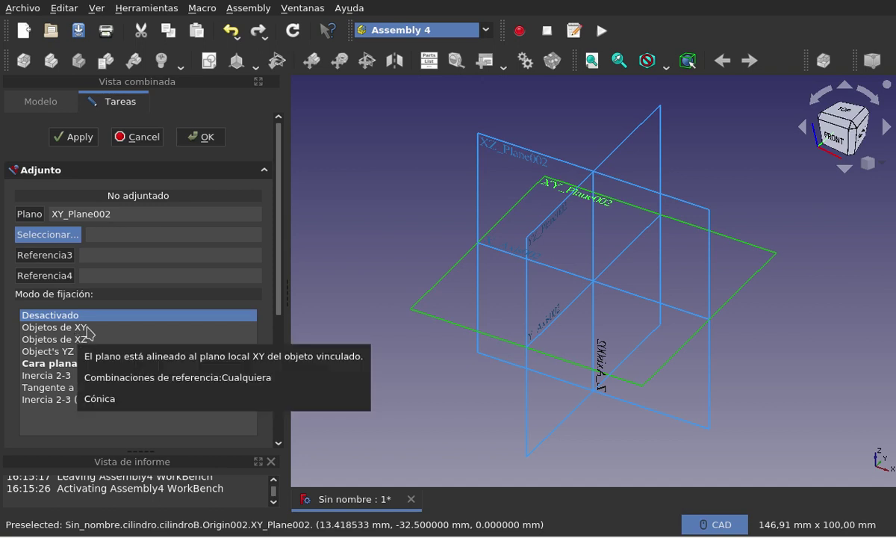
left_click(79, 331)
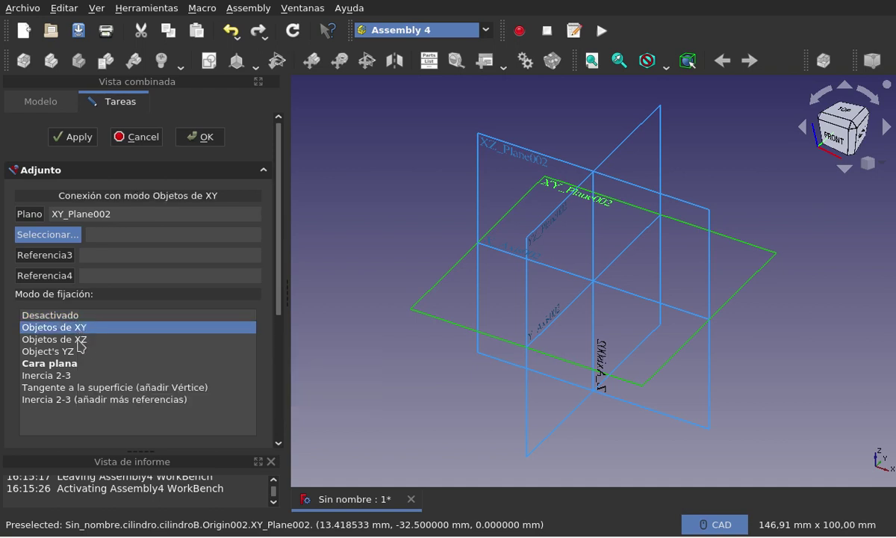
left_click(84, 339)
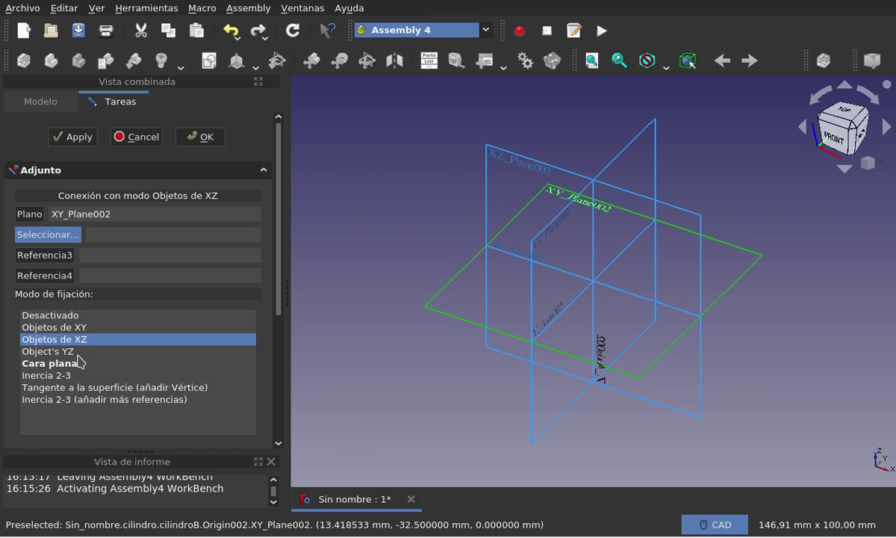
left_click(78, 353)
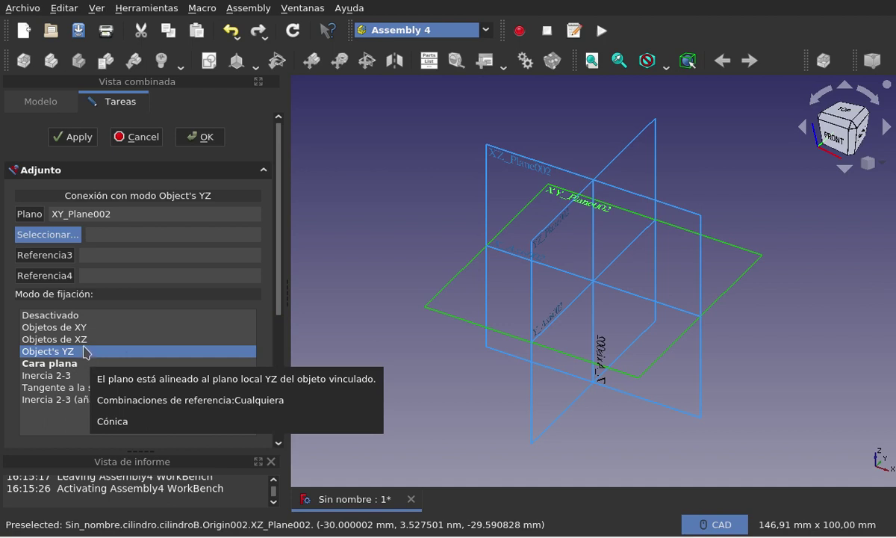
left_click(76, 366)
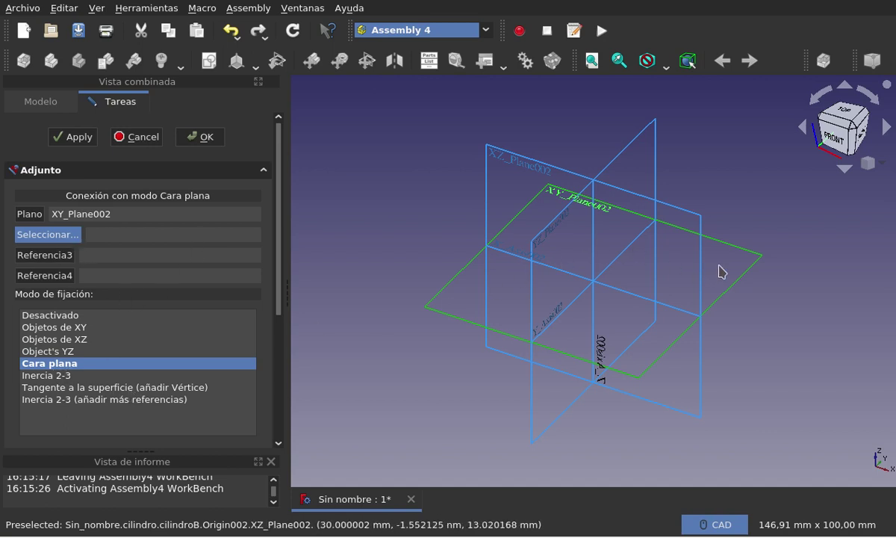
left_click(208, 141)
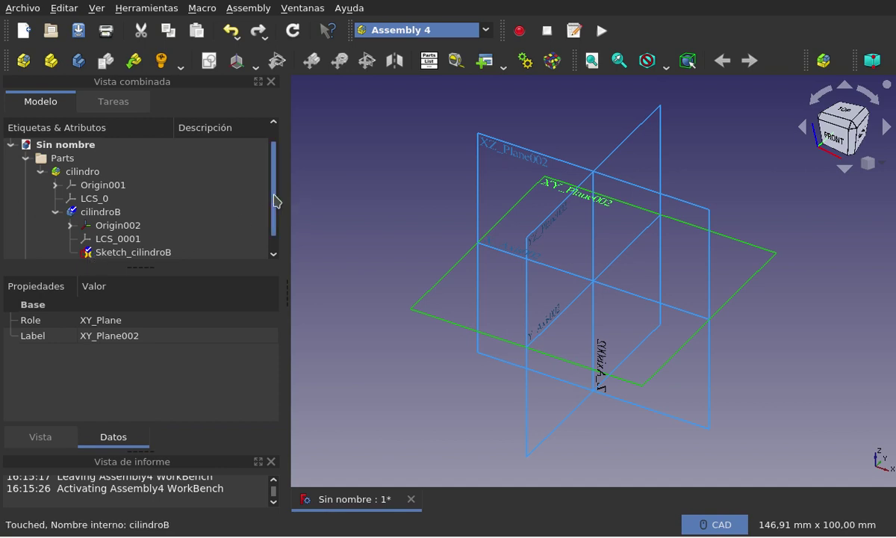
- Hide Origin002's planes and axes, and check Sketch_cilindroB's context menu
scroll(270, 196, "down", 1)
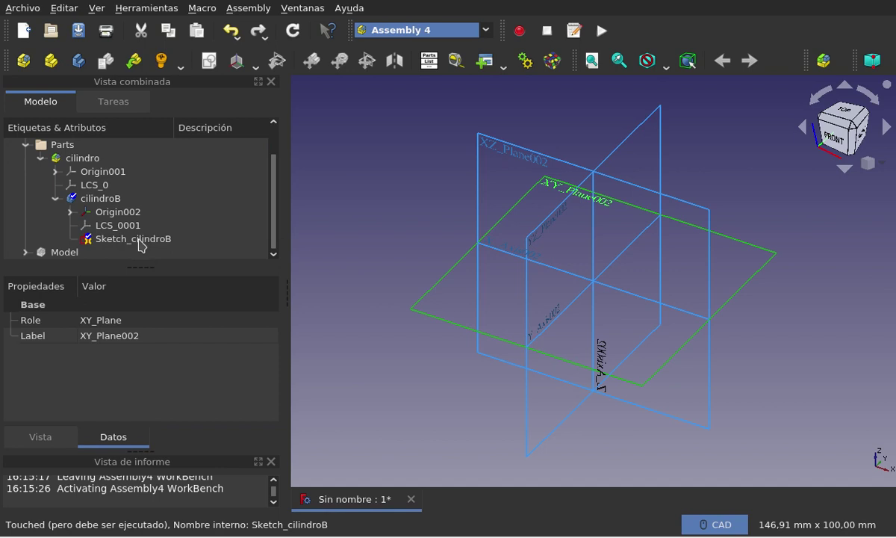
left_click(443, 235)
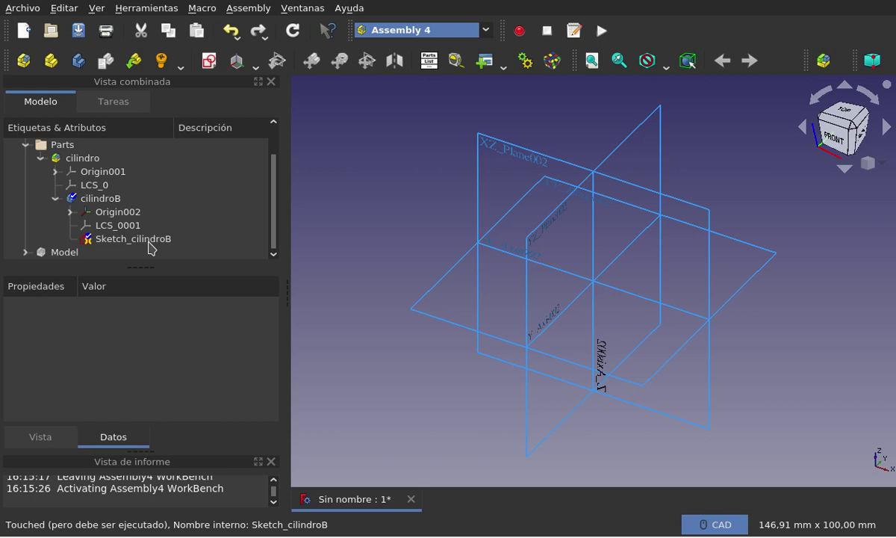
left_click(127, 217)
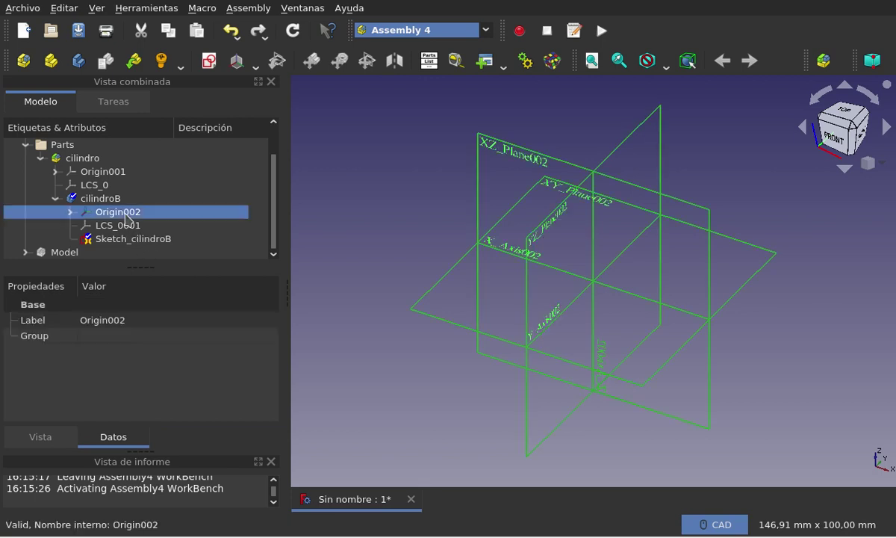
key("space")
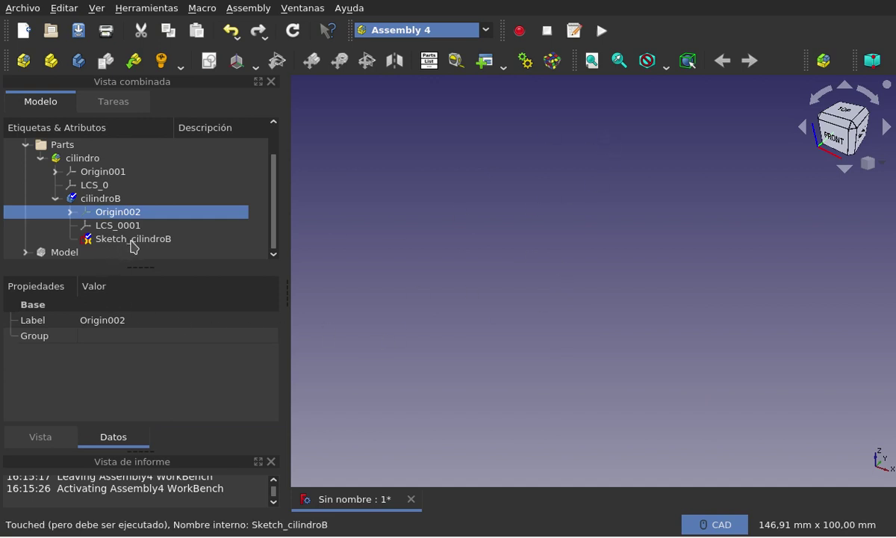
right_click(131, 242)
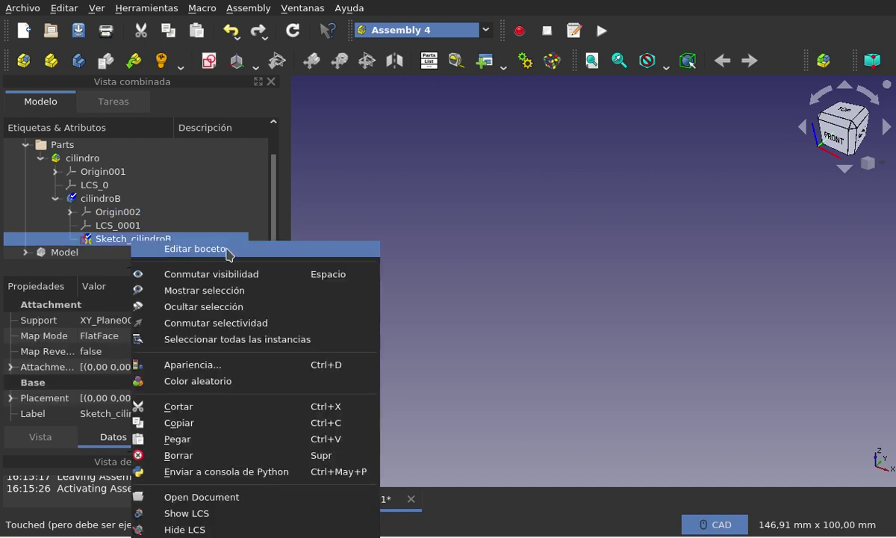
left_click(384, 186)
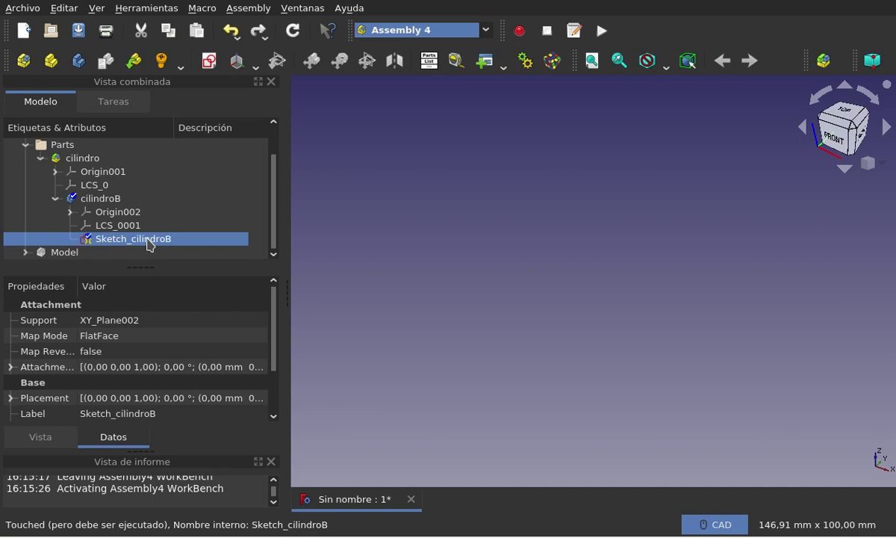
- In Sketch_cilindroB, draw a circle centred on the origin with radius about 30
double_click(149, 241)
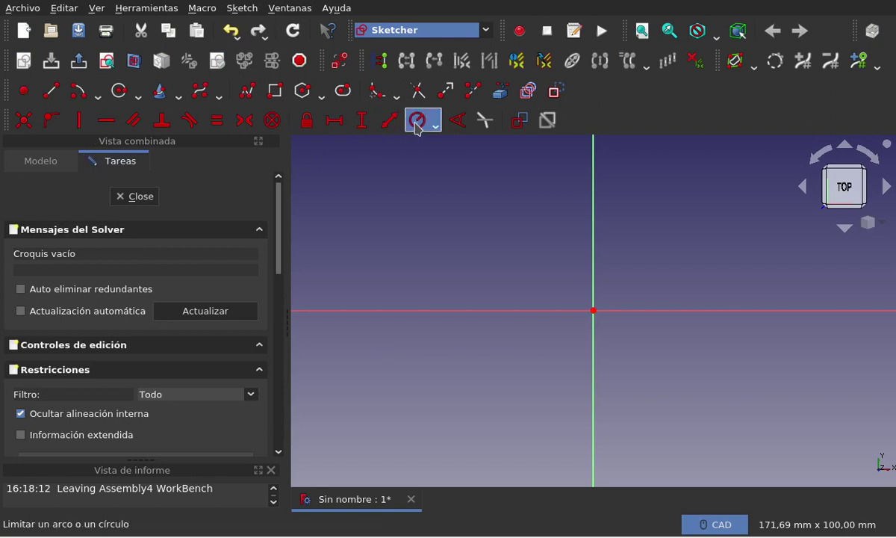
left_click(120, 91)
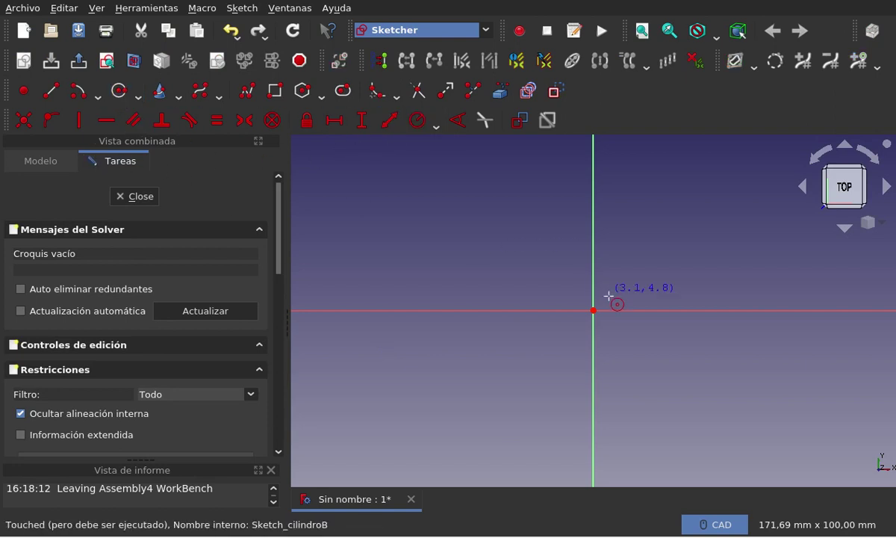
left_click(594, 310)
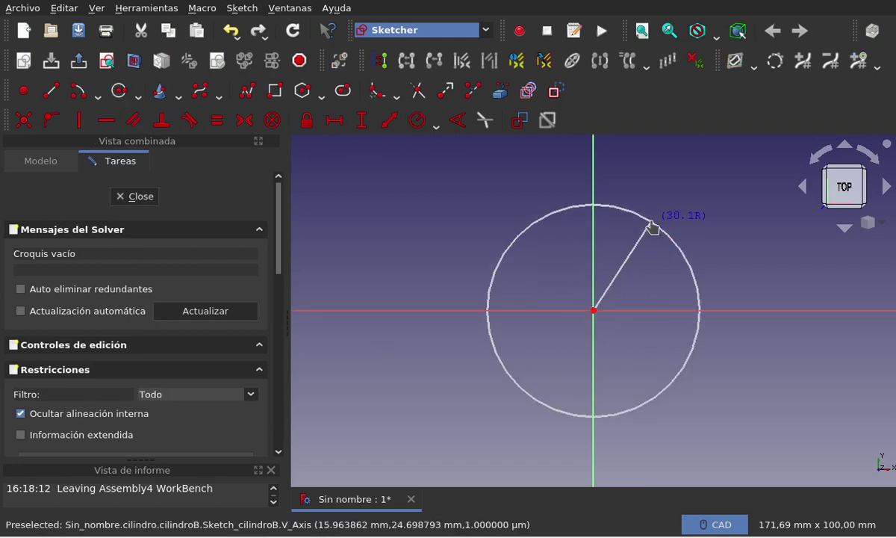
left_click(656, 225)
right_click(727, 212)
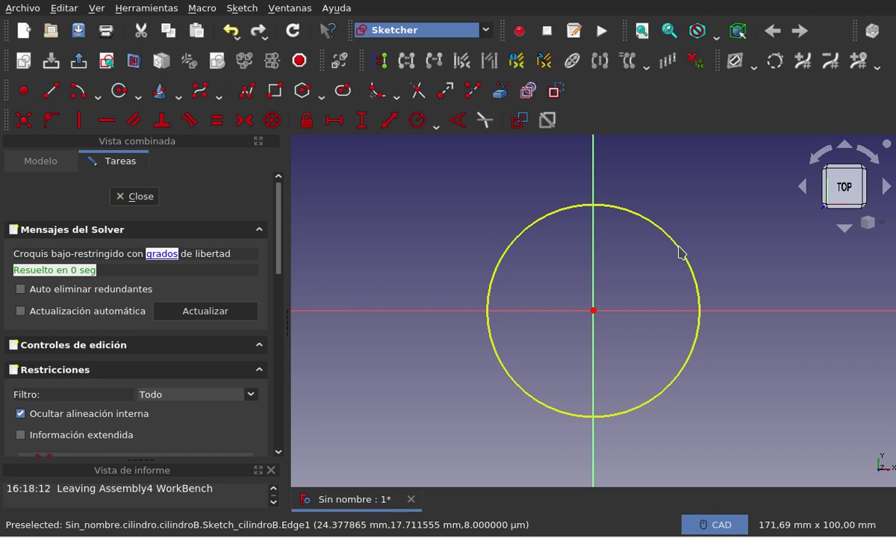
- Constrain the circle's radius to 30 mm and leave sketch editing
left_click(679, 248)
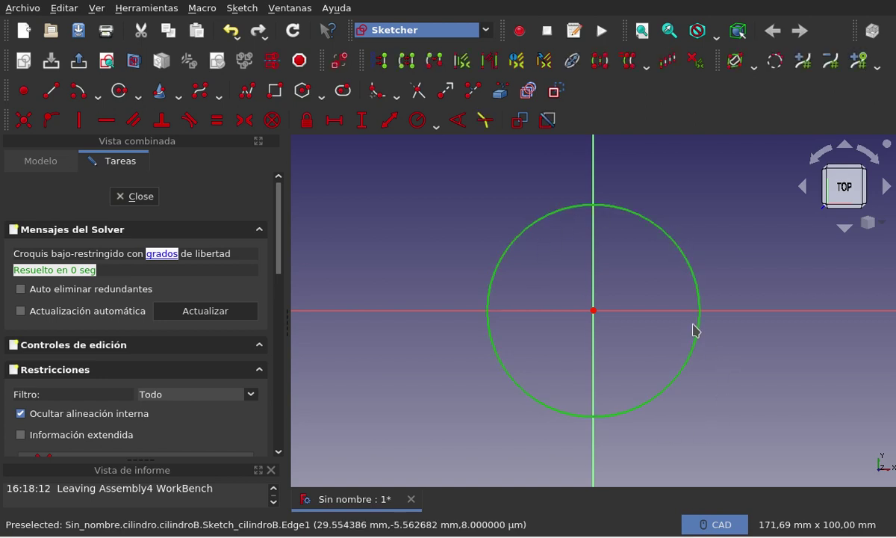
left_click(420, 127)
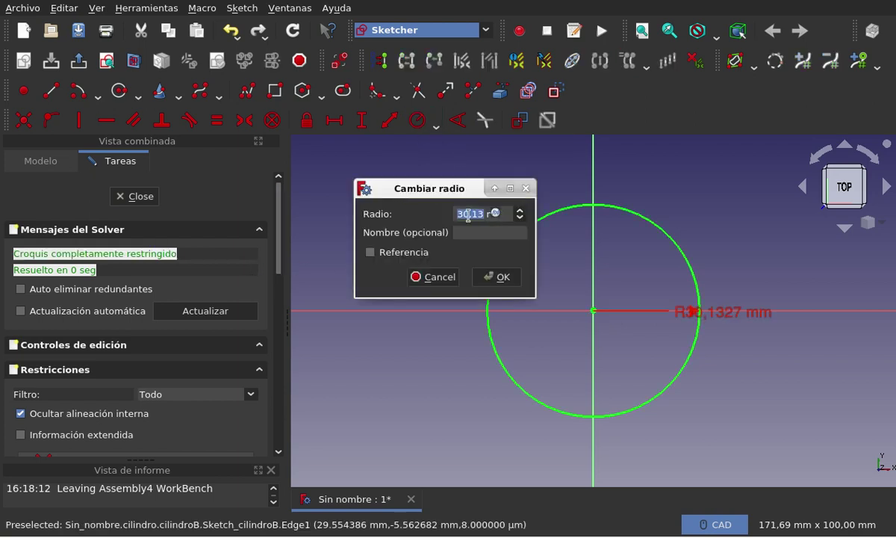
type("3")
type("0")
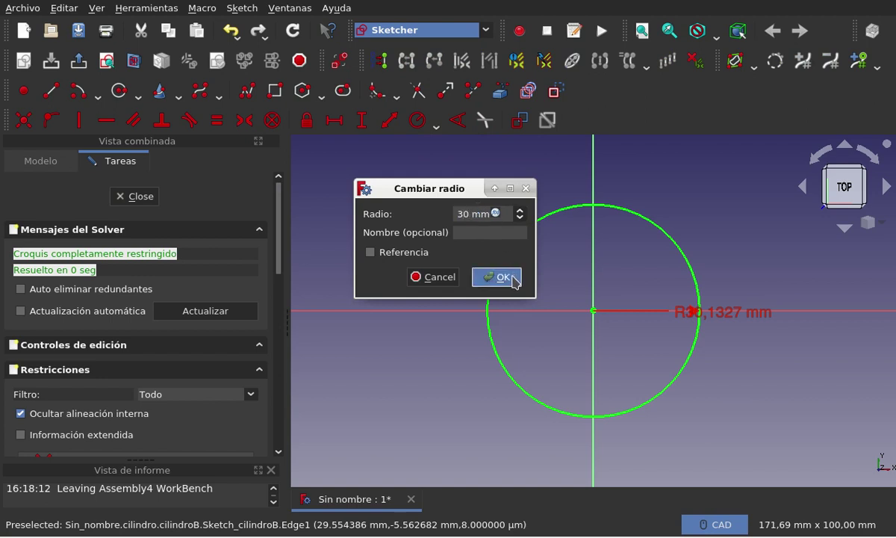
left_click(497, 276)
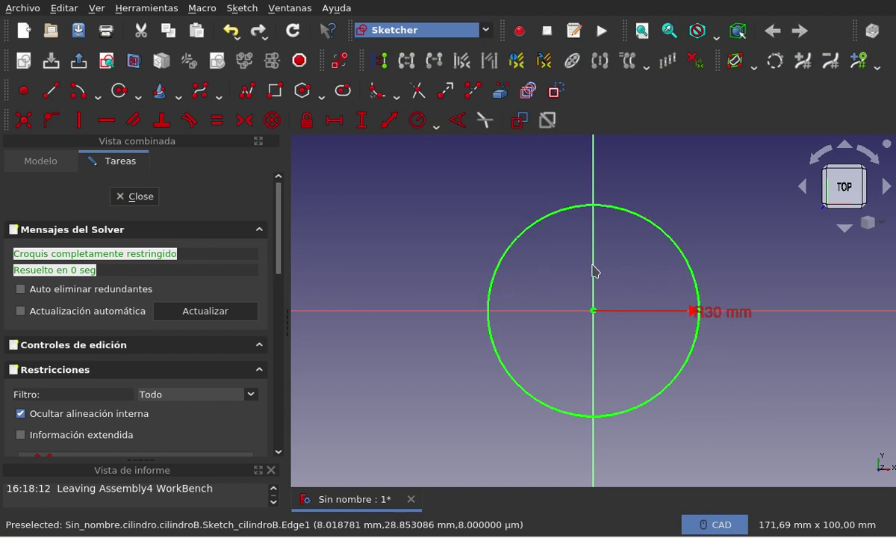
left_click(138, 196)
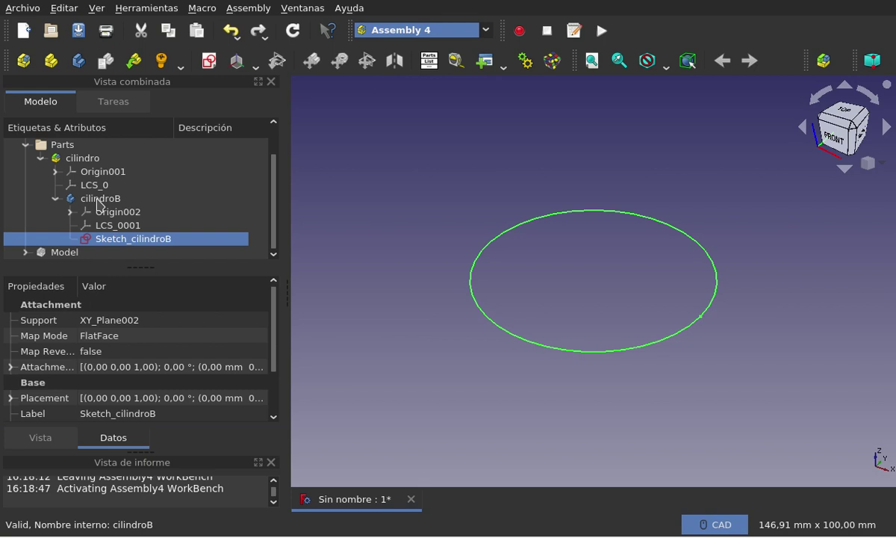
- Activate cilindroB in Part Design and pad Sketch_cilindroB with a 10 mm length
double_click(98, 198)
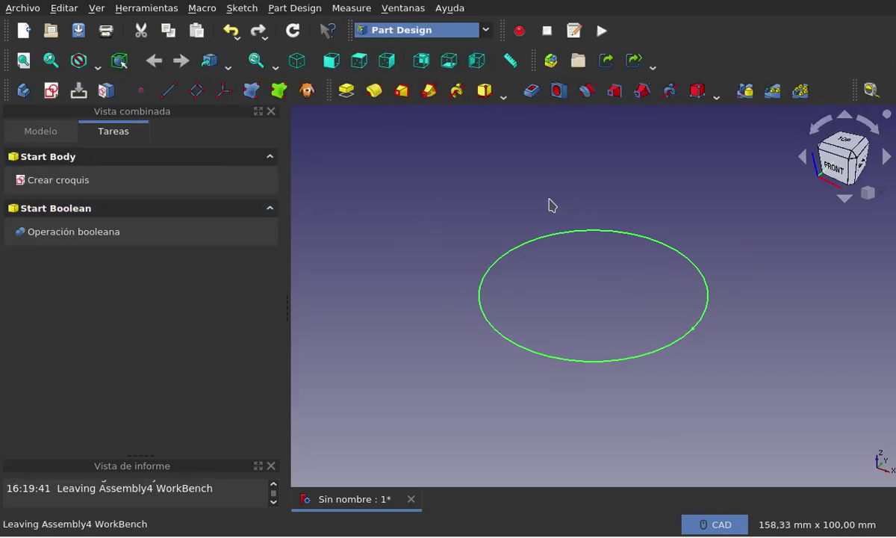
left_click(55, 139)
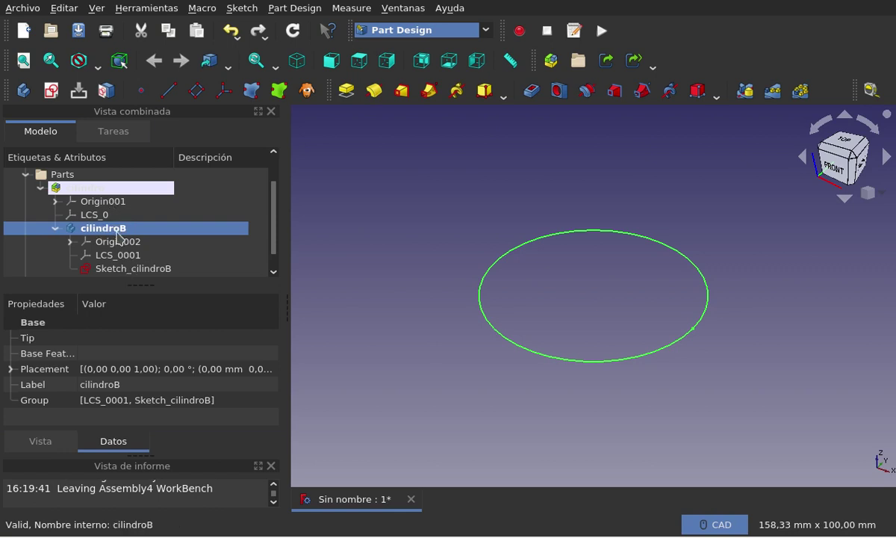
left_click(131, 269)
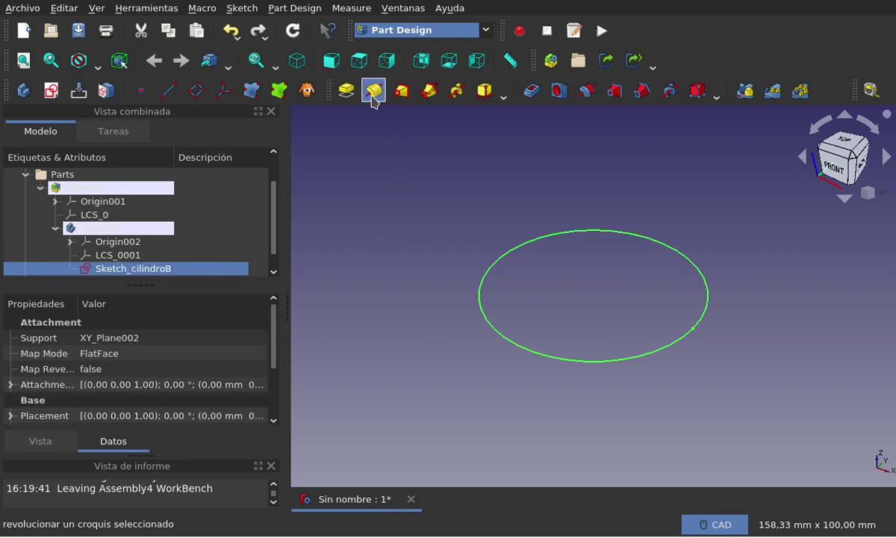
left_click(346, 91)
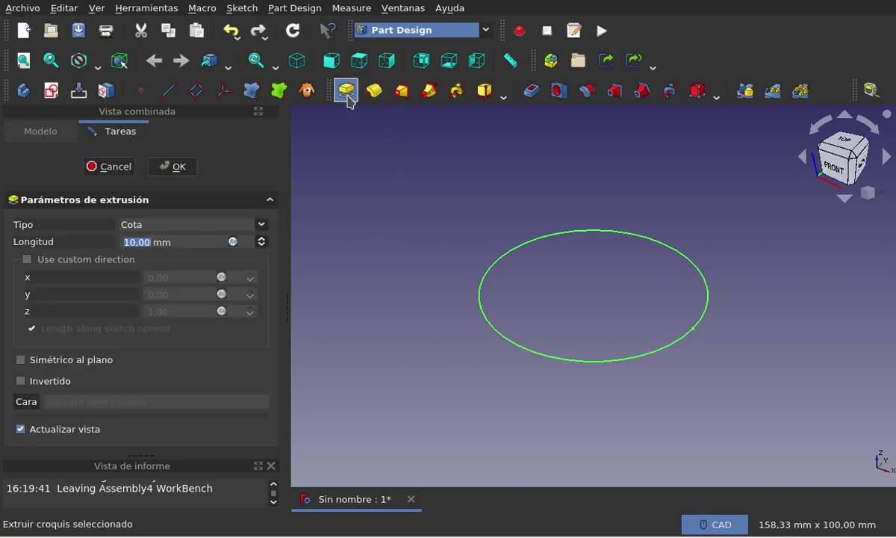